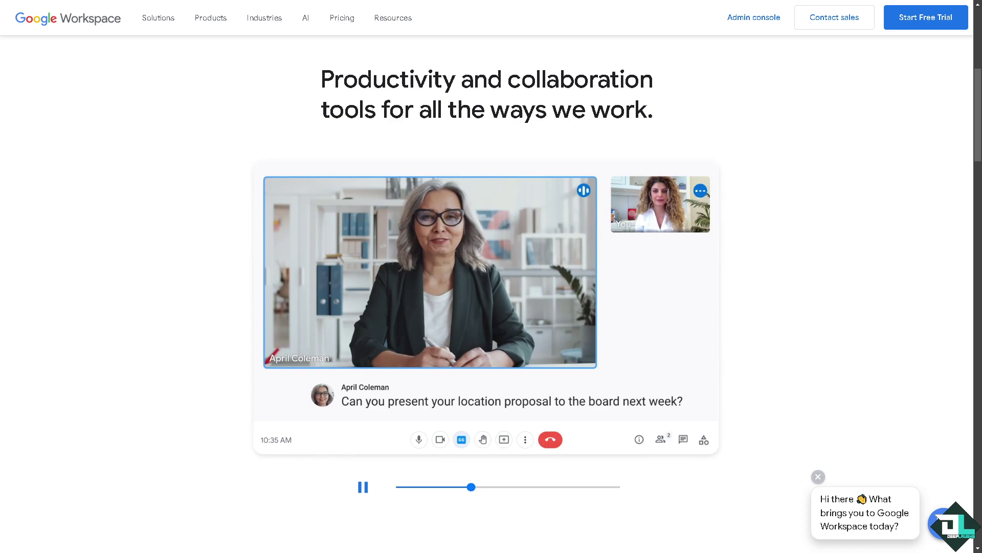
- Go from the Google Workspace site into the Admin console home for the DeepLaughs organisation
scroll(486, 276, up, 7)
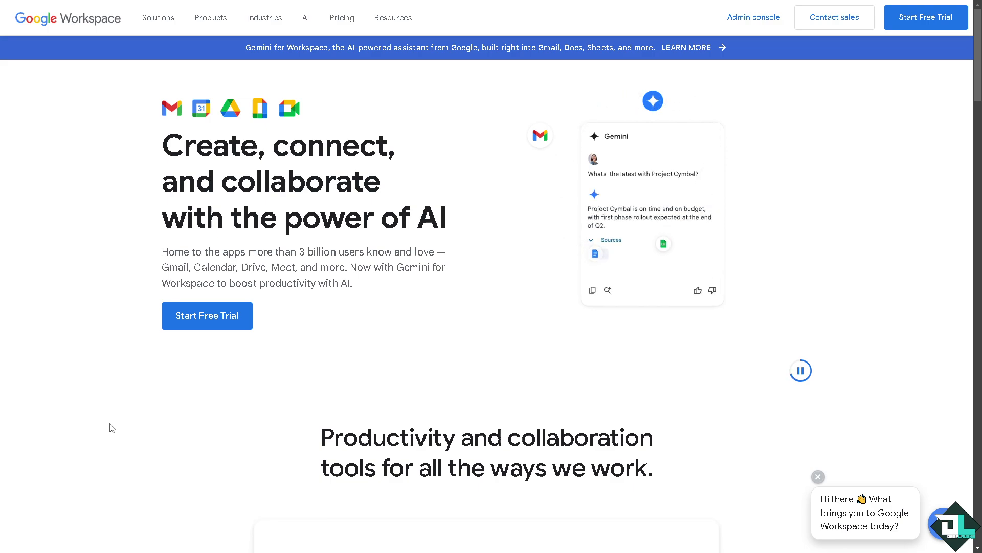
click(203, 320)
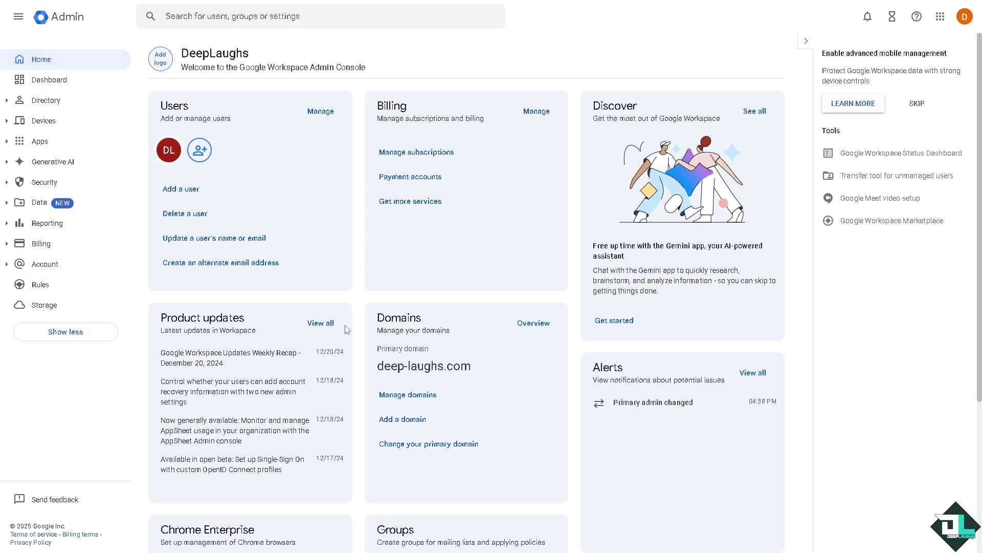
- Open the Manage domains list and start verifying the deeplaughs69.com secondary domain
click(415, 399)
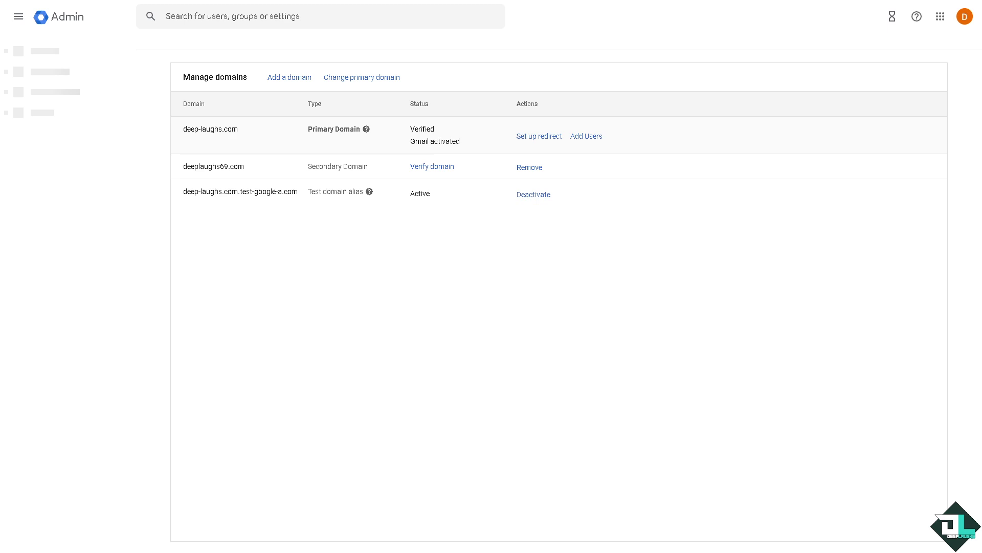
click(294, 83)
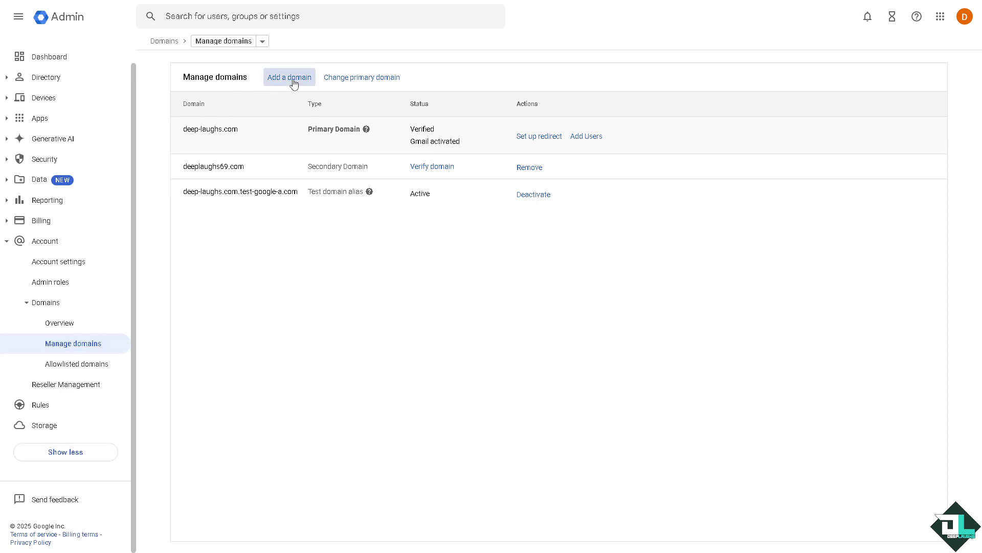
click(443, 168)
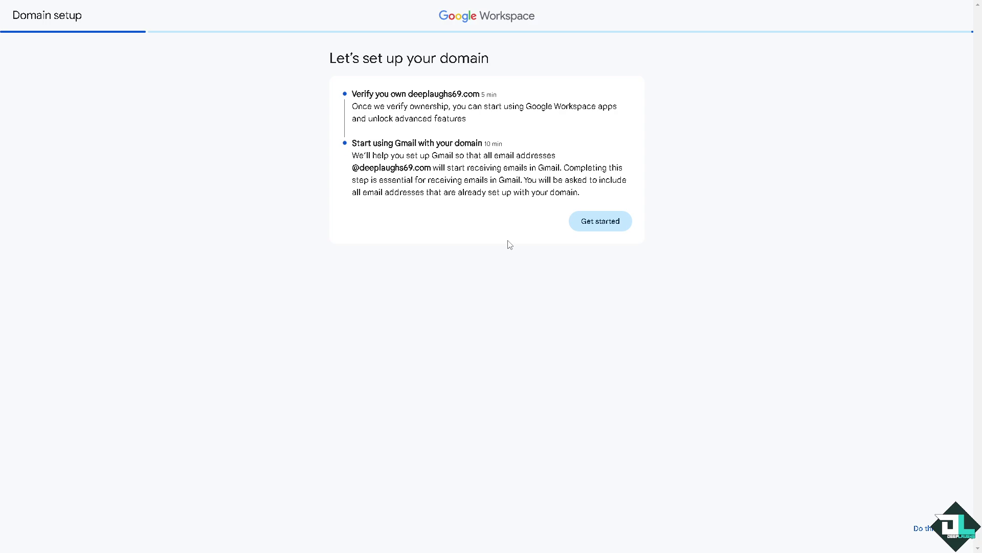
- Choose Squarespace as the domain host, leaving the different-host box unchecked, to reveal the TXT code
click(600, 227)
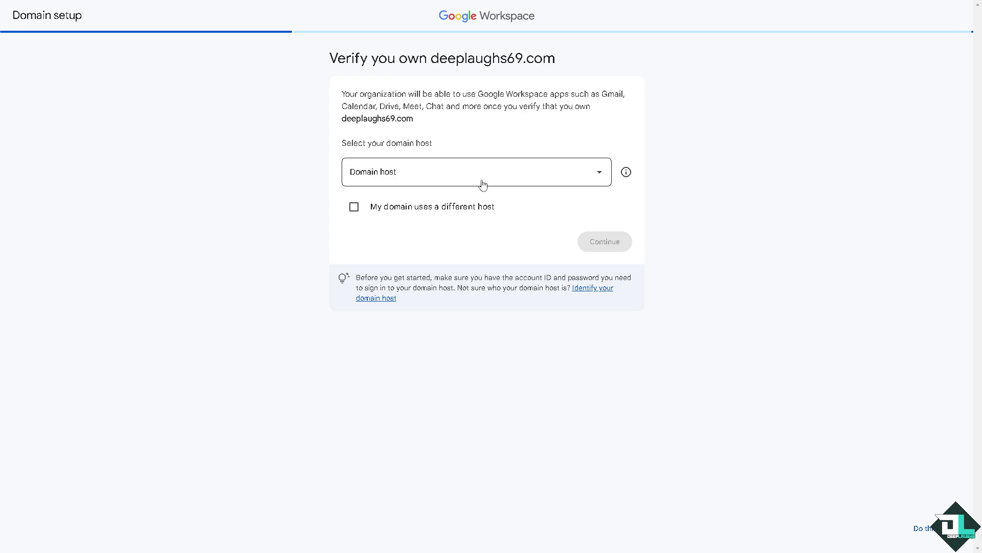
click(522, 180)
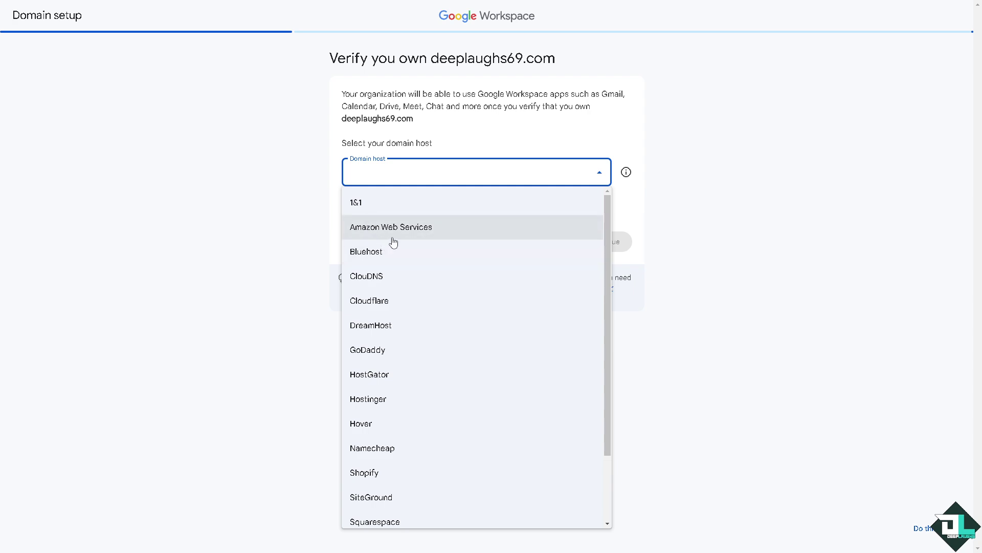
scroll(397, 279, down, 3)
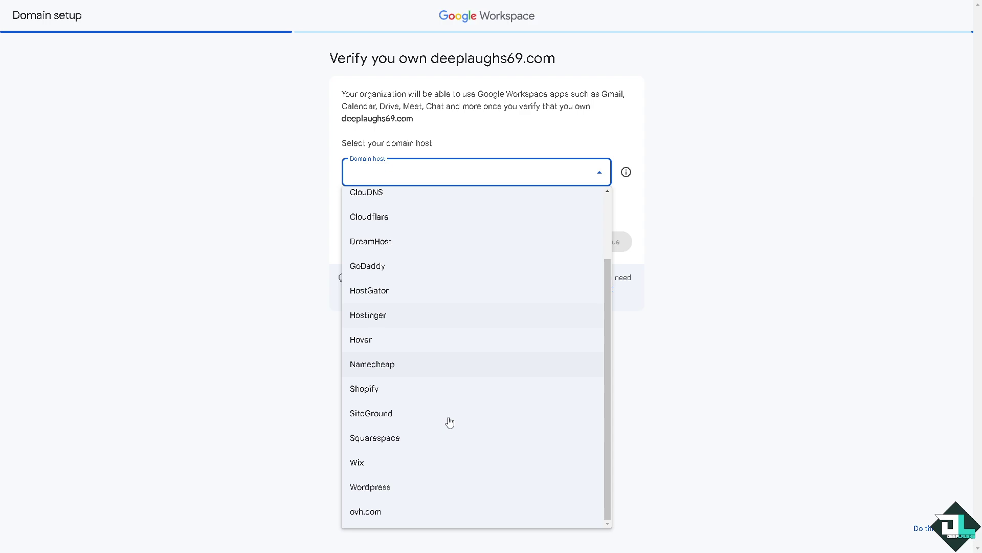
click(396, 444)
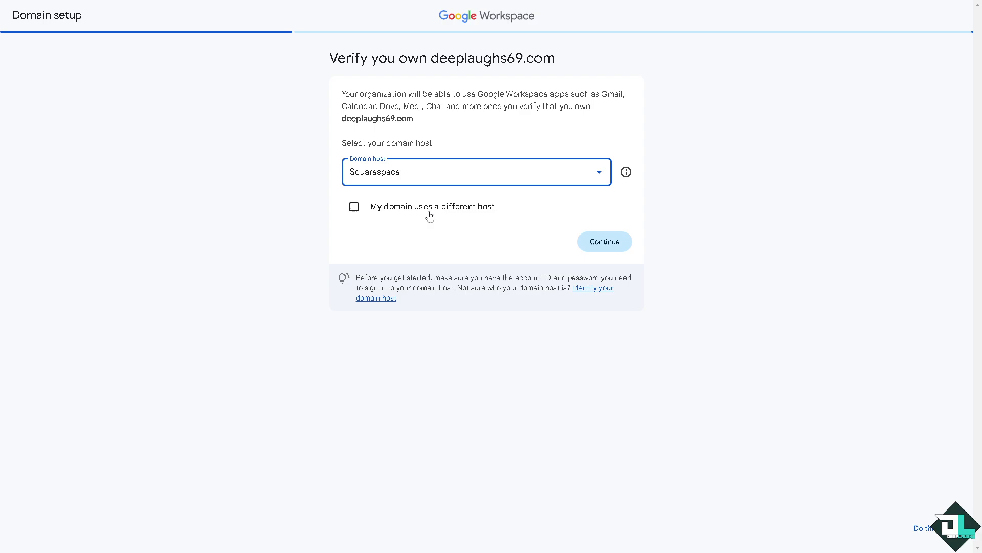
click(355, 207)
click(356, 208)
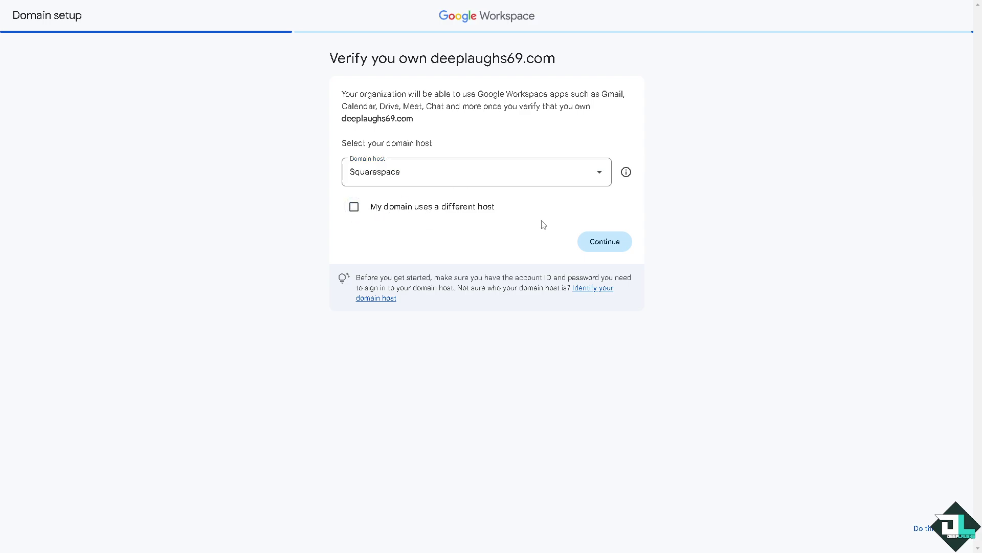
click(608, 243)
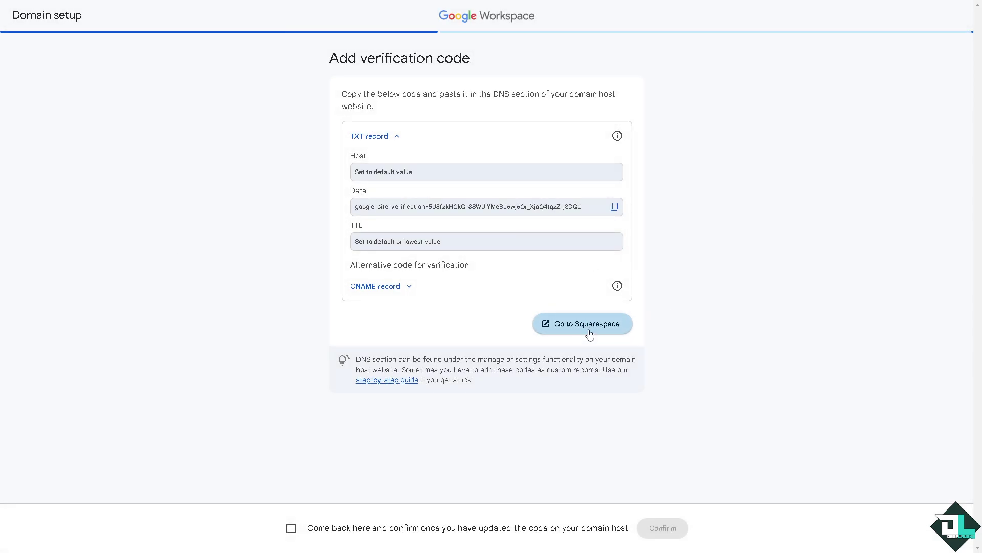
click(402, 288)
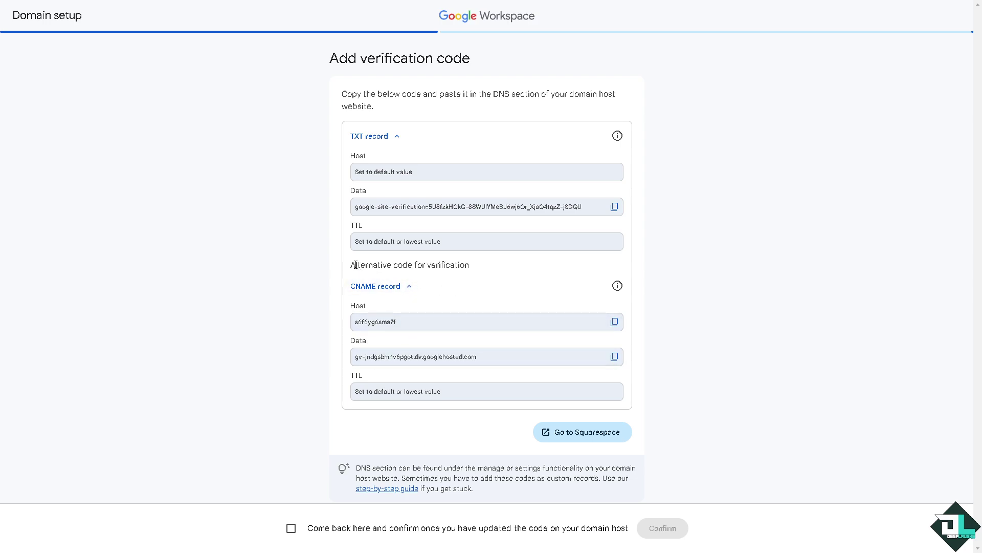
drag(352, 262, 473, 266)
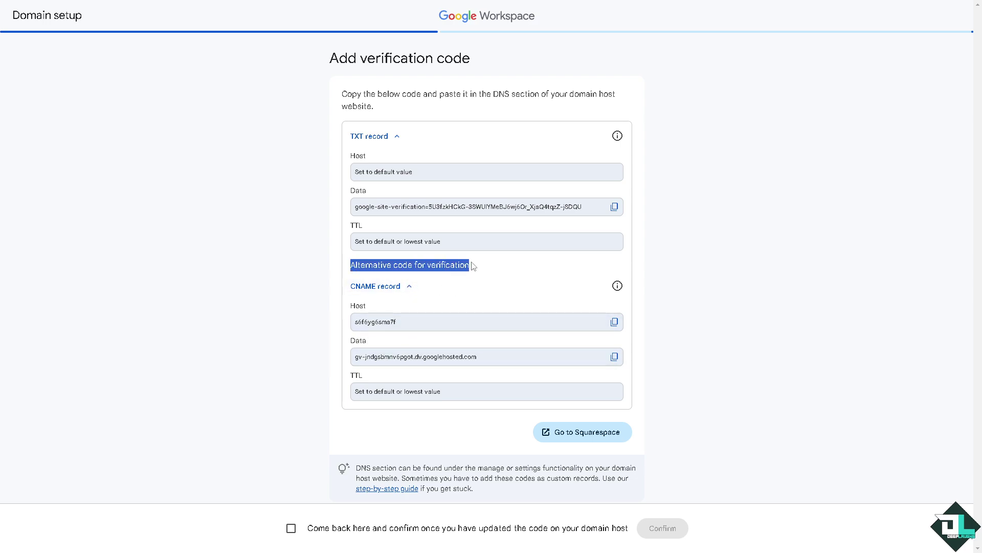
click(408, 286)
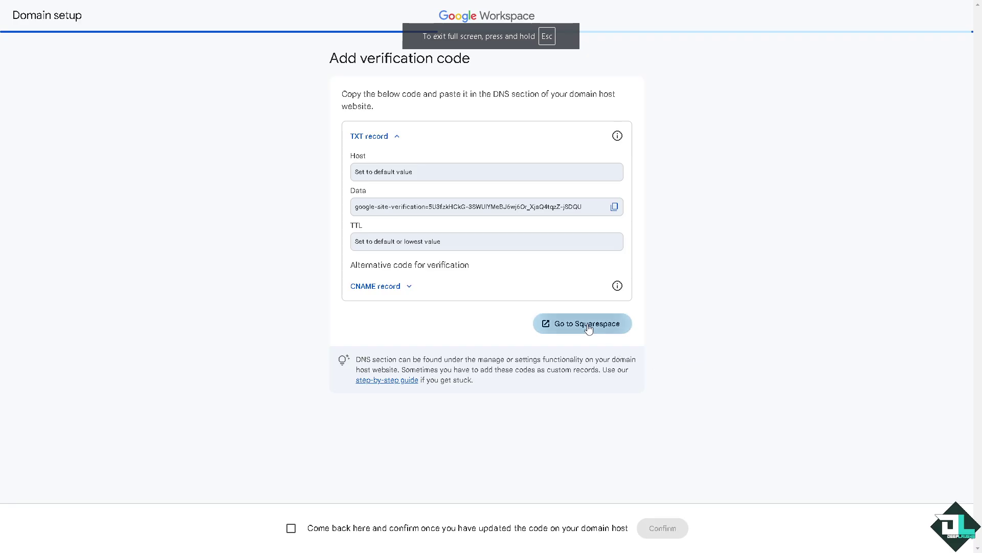
- Go to Squarespace's Domains list and open the DNS Settings down to Custom records
click(589, 327)
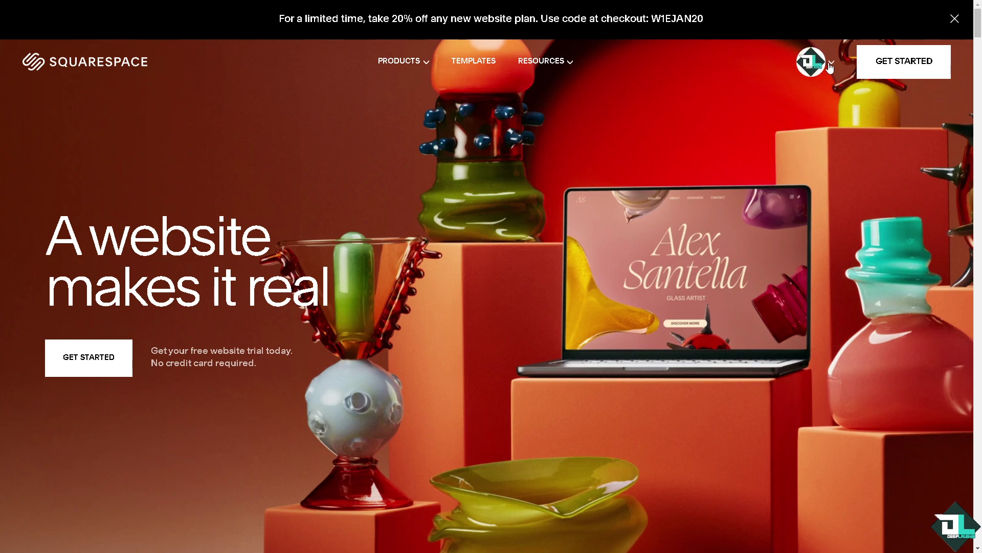
click(831, 65)
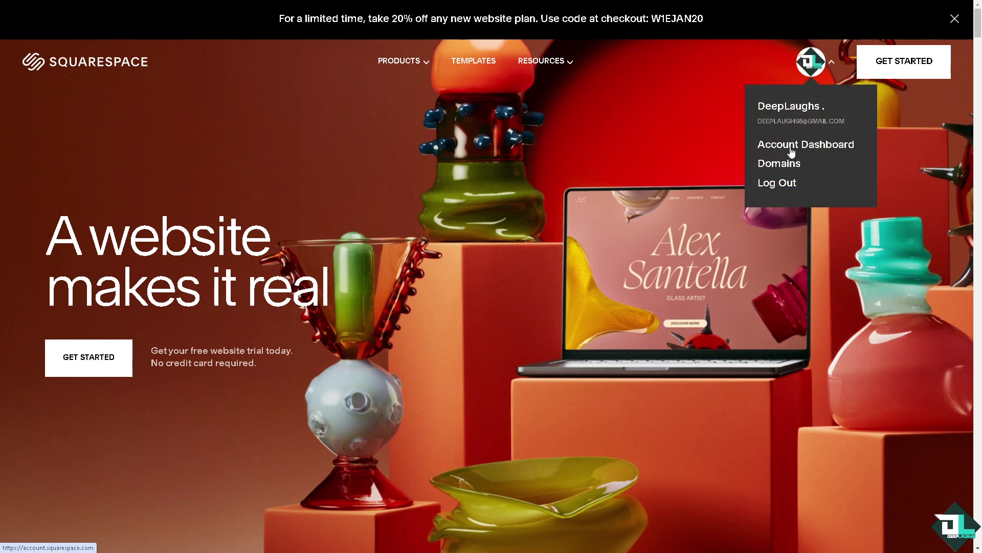
click(777, 168)
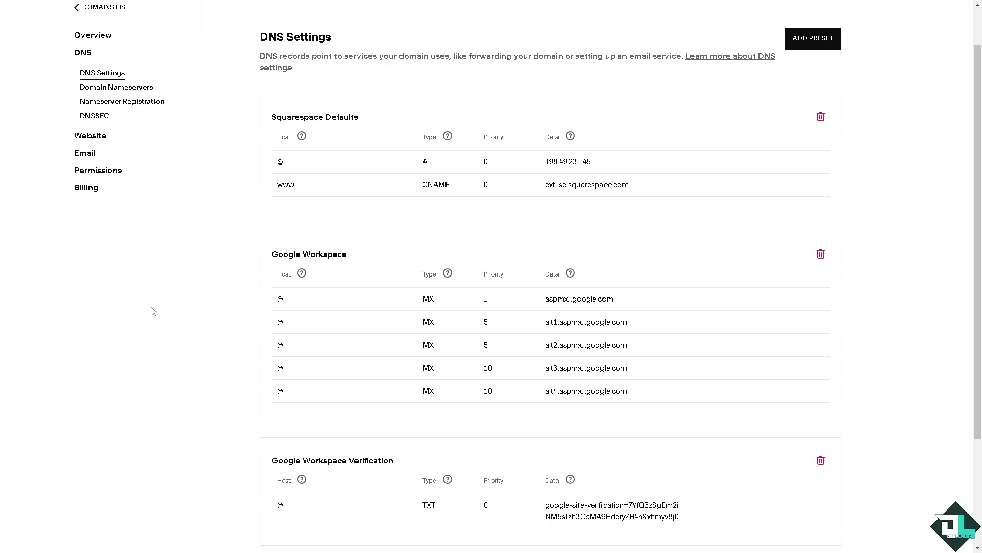
scroll(205, 323, down, 3)
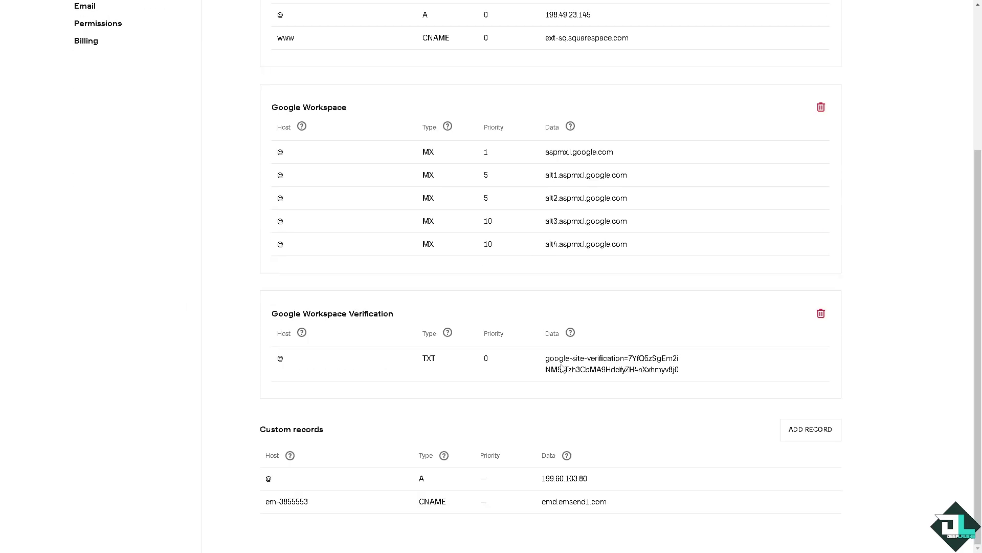
scroll(568, 368, up, 4)
scroll(589, 361, down, 4)
- Save a Squarespace TXT record at host @ holding the copied Google site-verification code
click(821, 432)
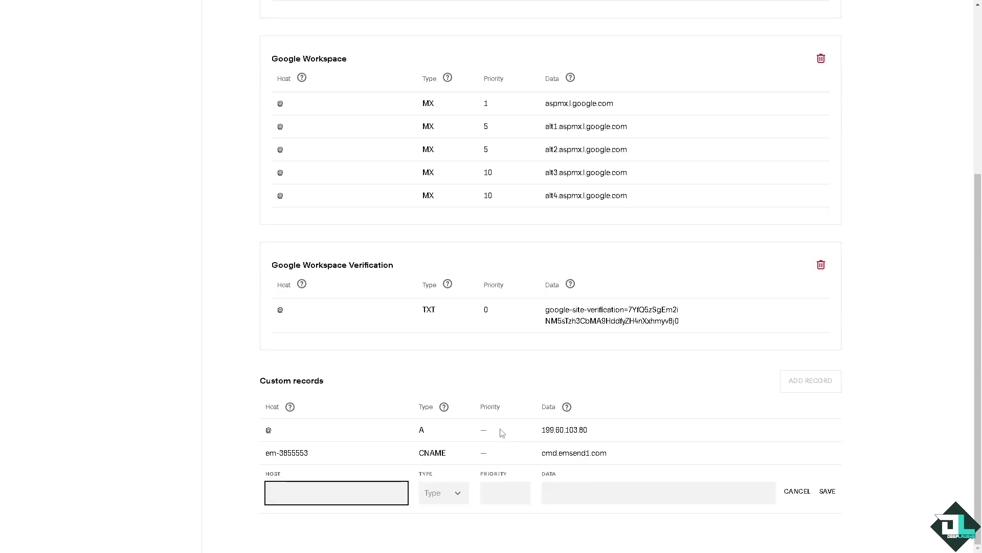
key(ctrl+Tab)
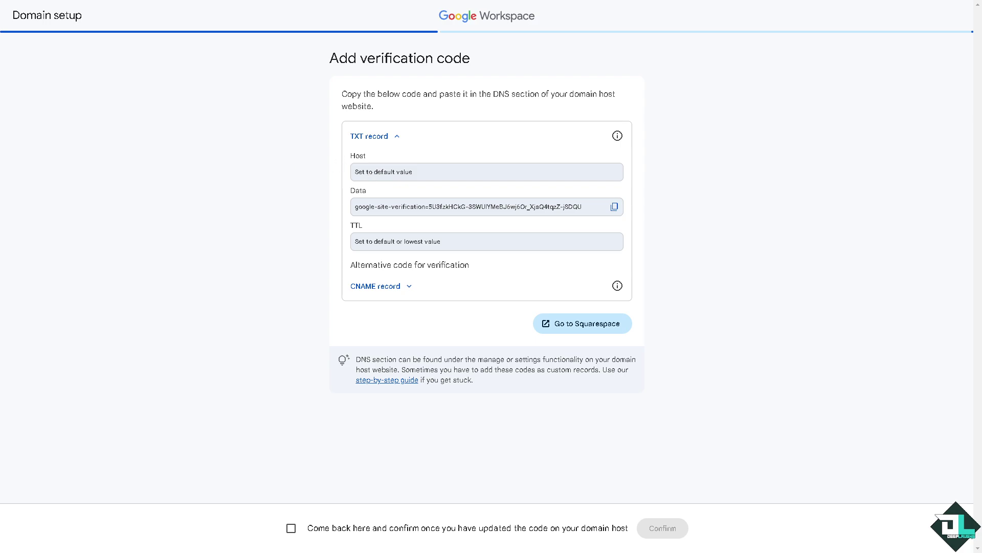
click(614, 206)
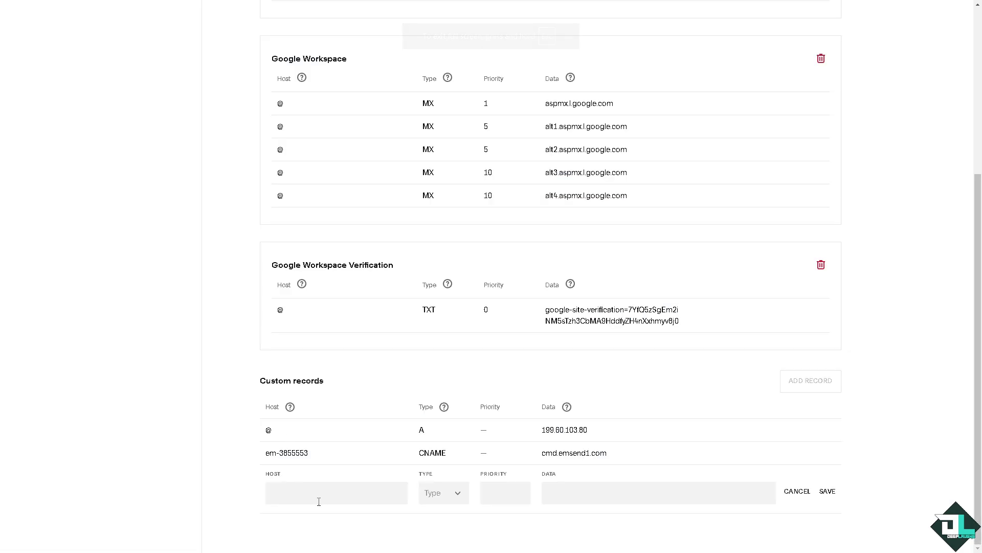
click(438, 494)
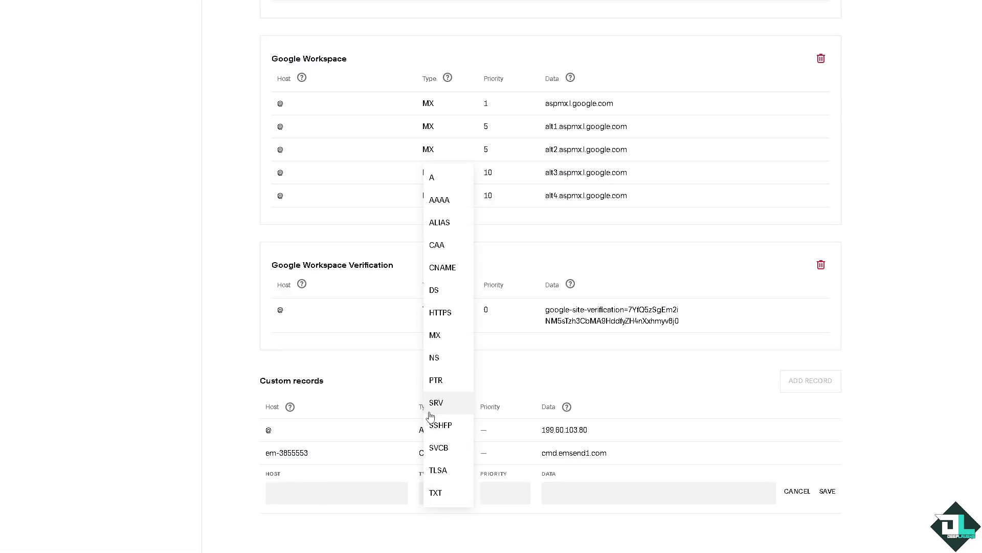
click(438, 492)
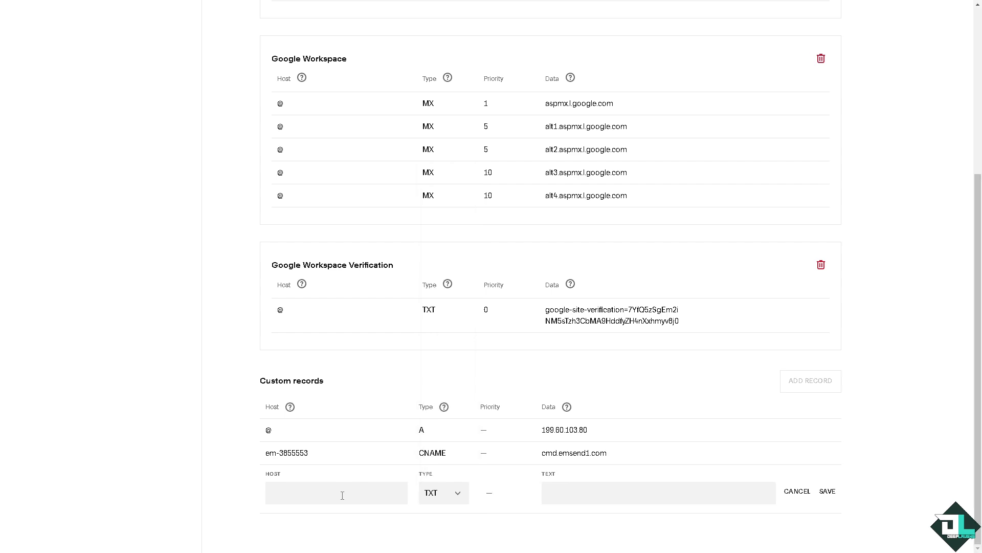
click(343, 495)
text(@)
click(574, 492)
key(ctrl+v)
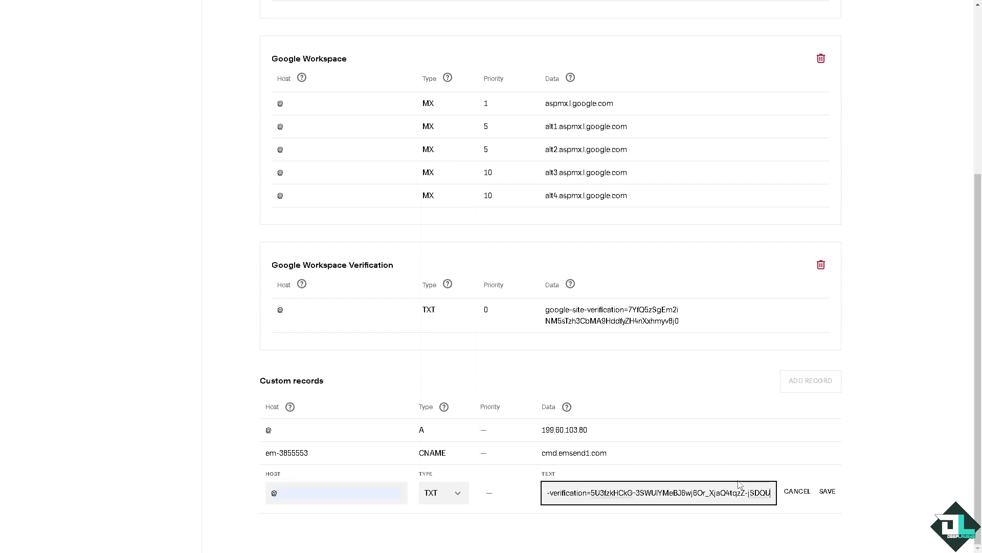
click(828, 492)
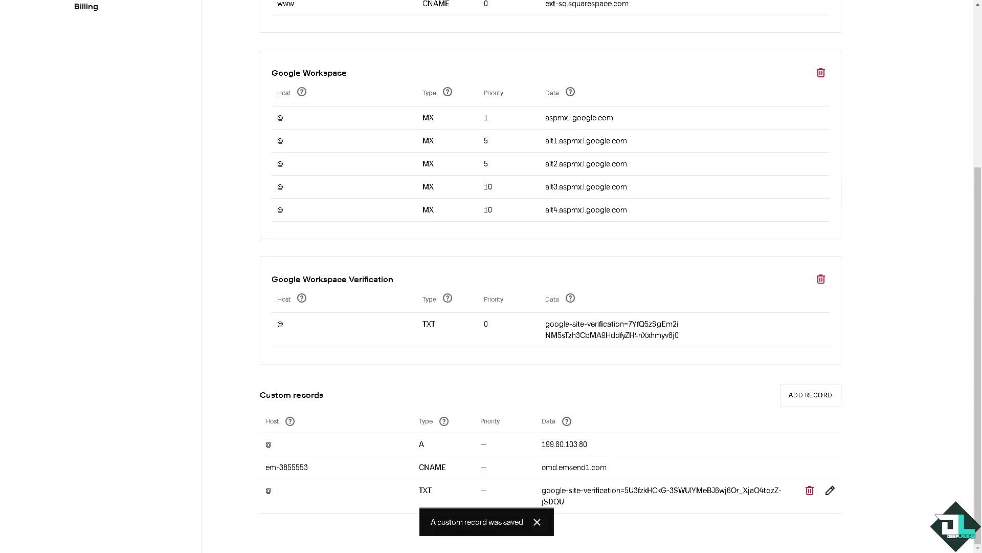
key(alt+Tab)
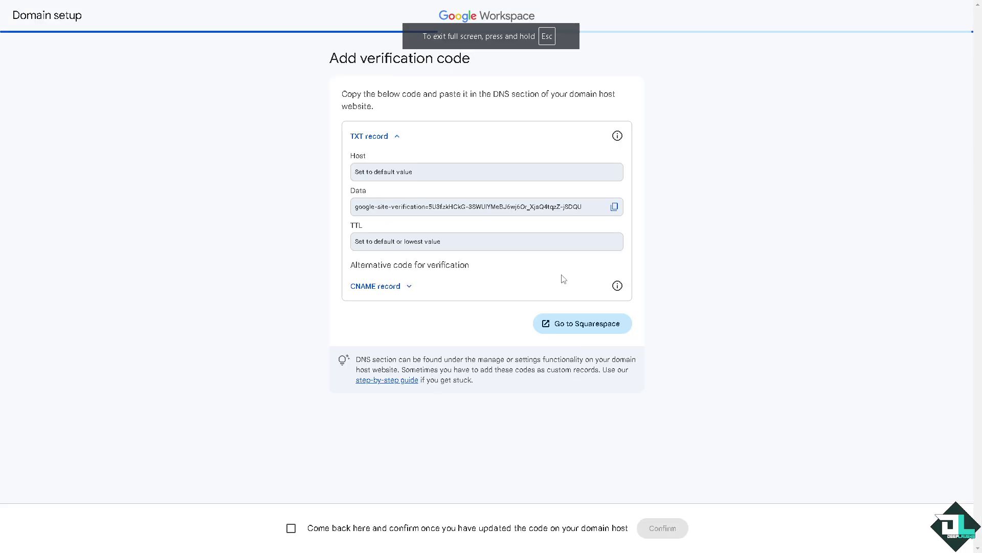
- Fill a new CNAME record with Google's pasted verification host and alias target values
click(401, 293)
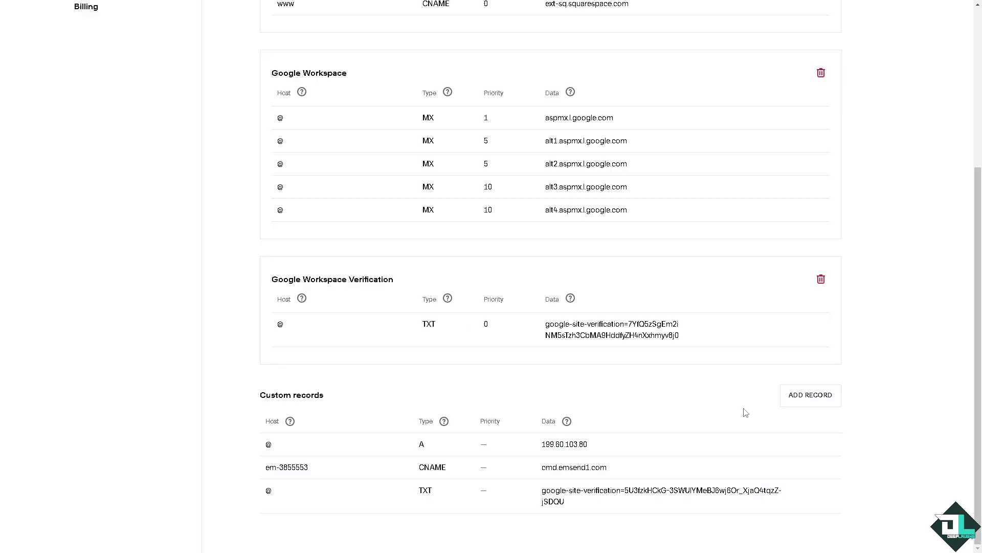
click(812, 398)
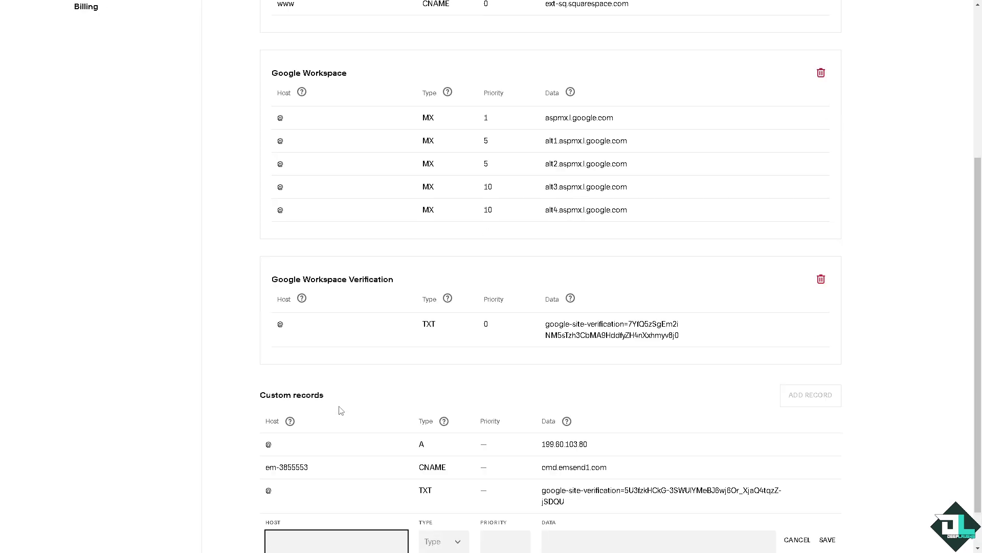
scroll(340, 408, down, 1)
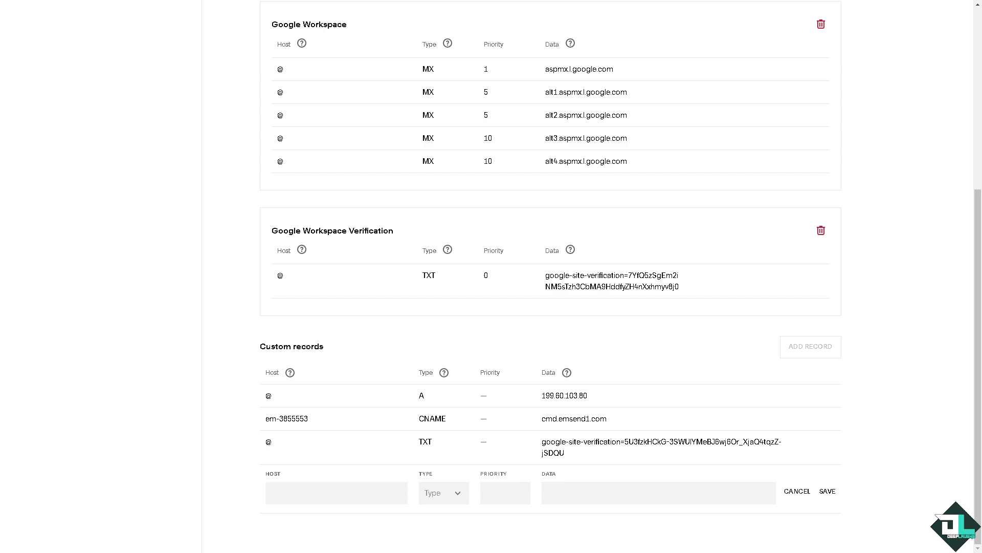
click(318, 492)
key(ctrl+v)
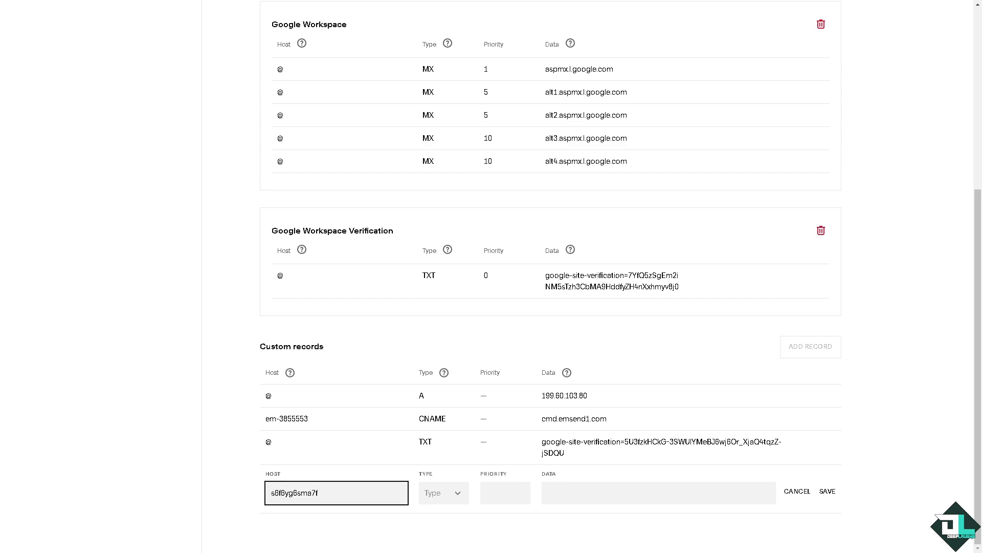
click(471, 503)
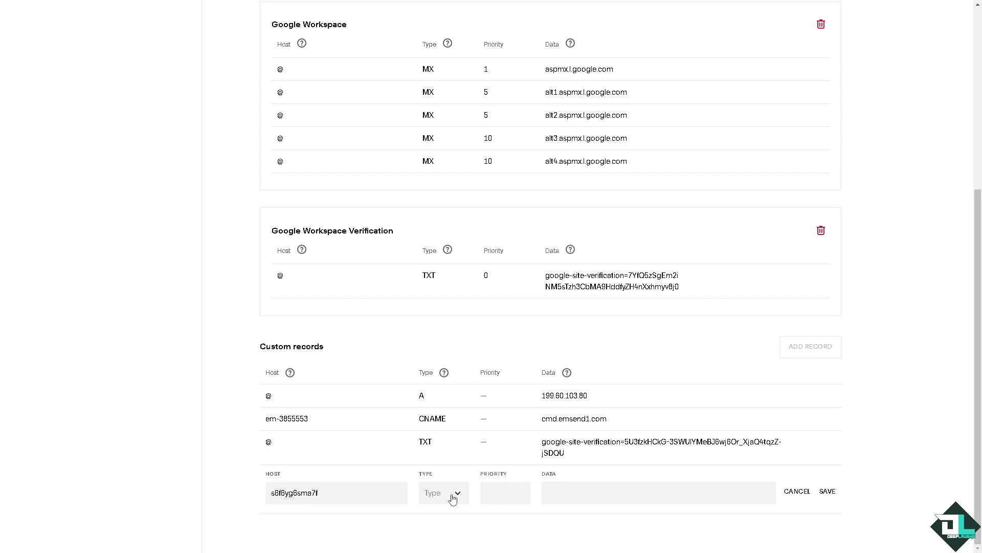
click(593, 496)
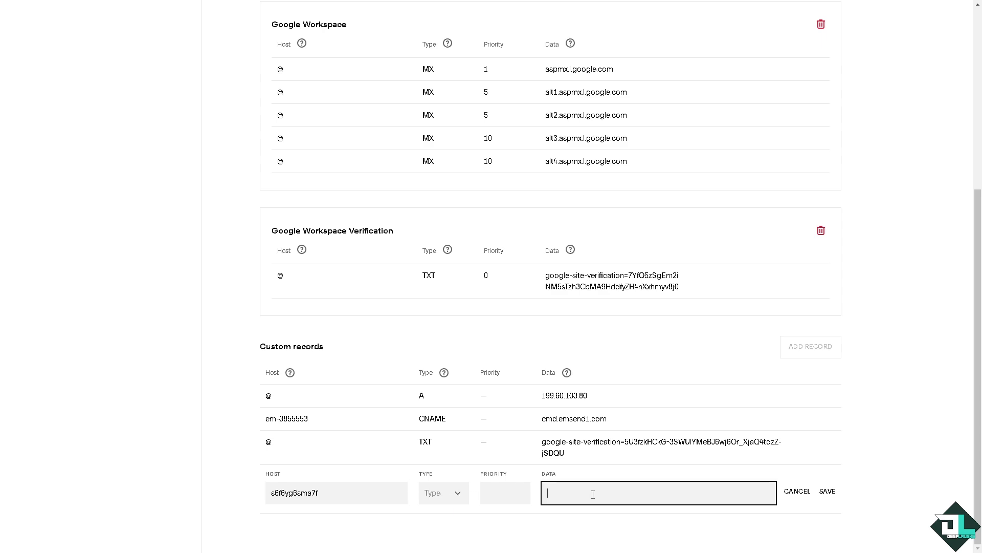
key(ctrl+v)
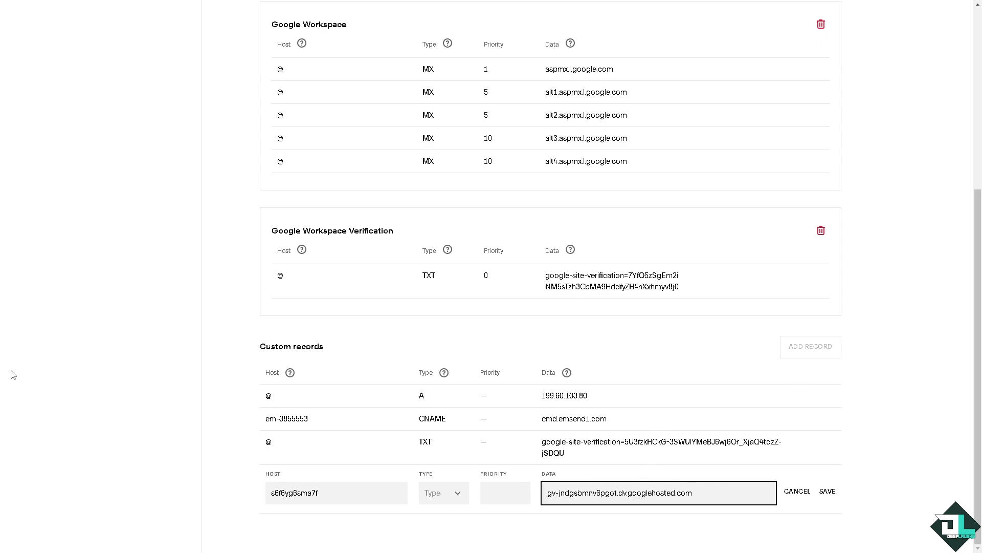
click(458, 494)
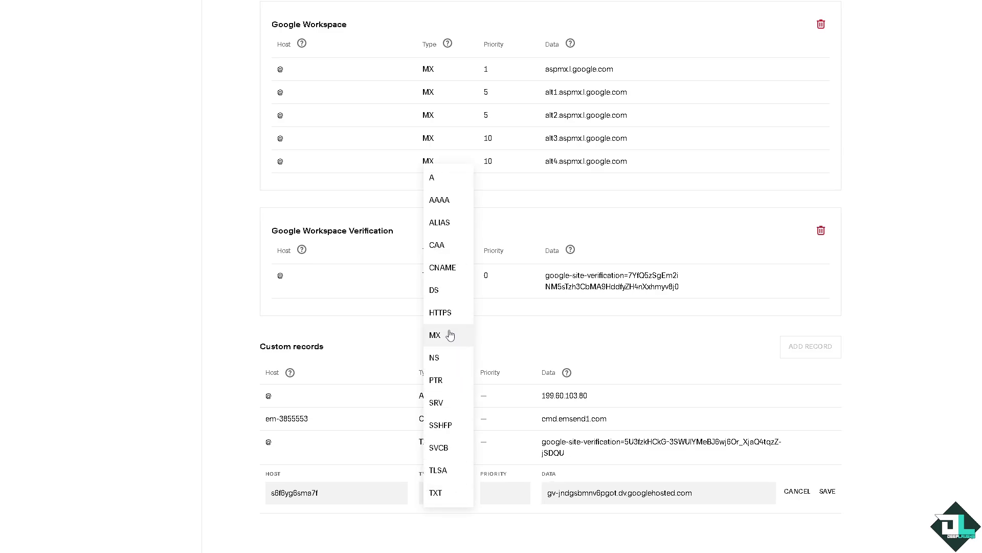
click(452, 268)
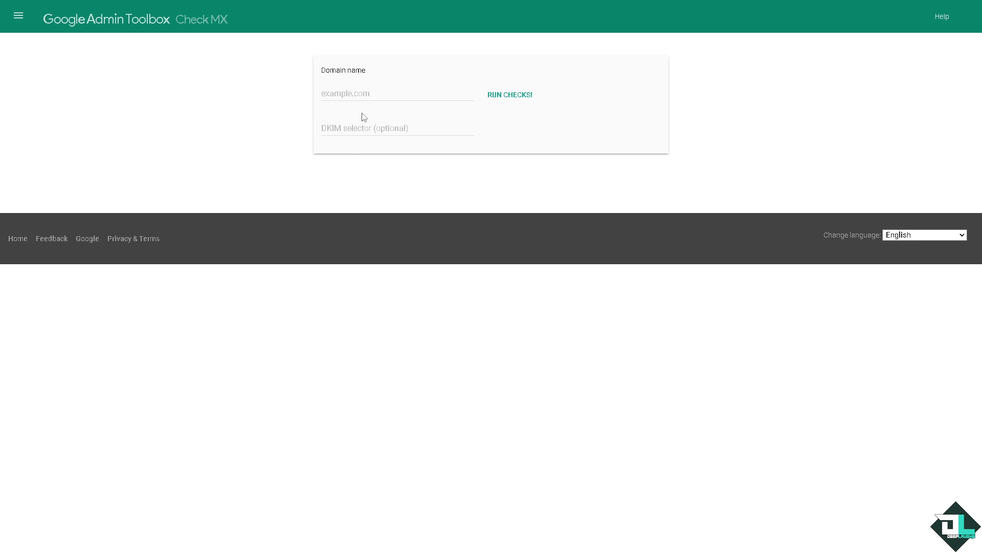
- Enter deep-laughs.com in the Check MX domain field and run the checks
click(361, 94)
click(399, 117)
click(514, 100)
click(522, 99)
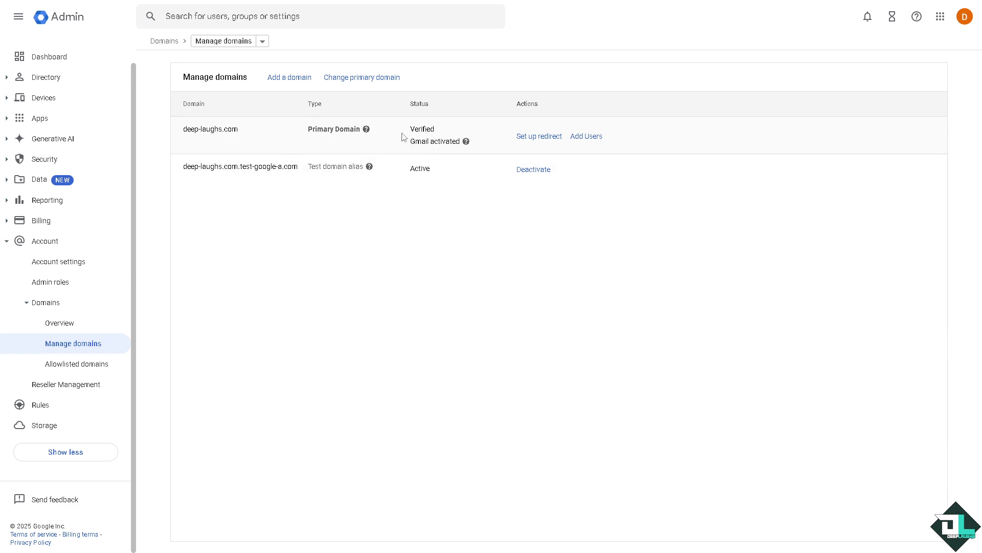
- Highlight the Verified status shown next to deep-laughs.com in Manage domains
drag(410, 129, 435, 130)
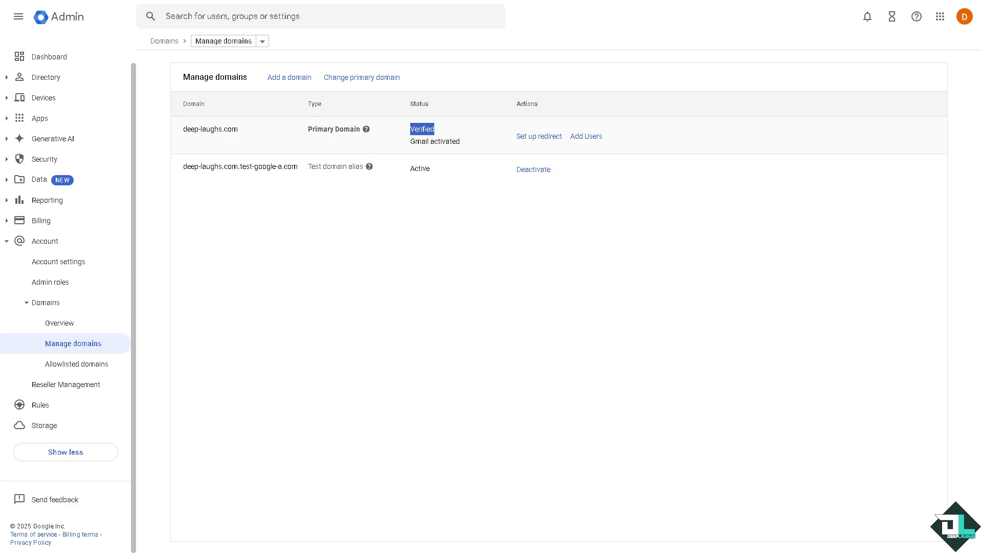